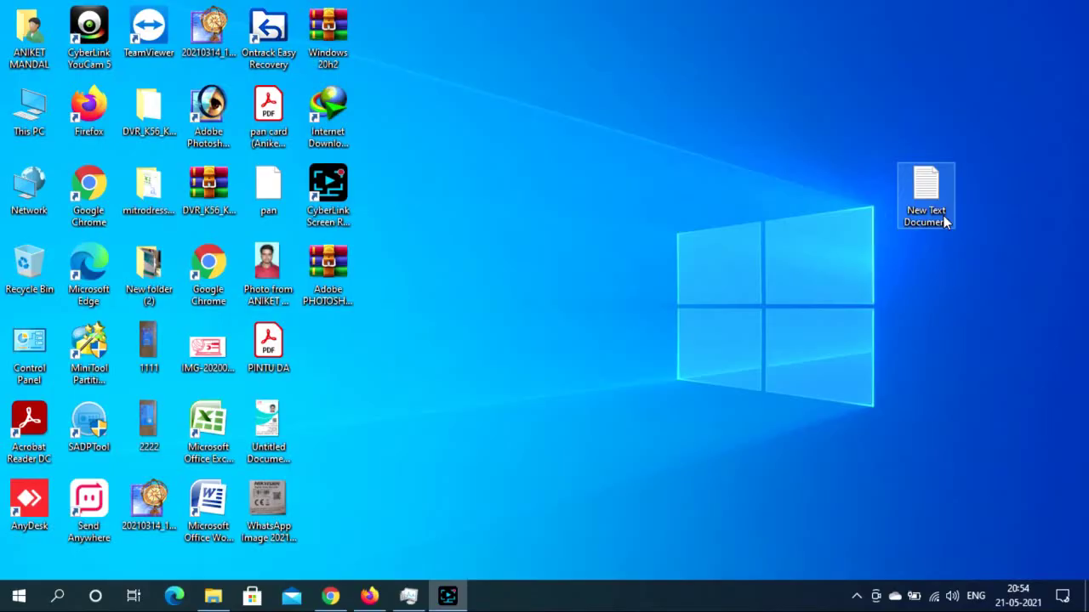
Step: Open the desktop New Text Document in Notepad to read the Photoshop install note
double_click(943, 215)
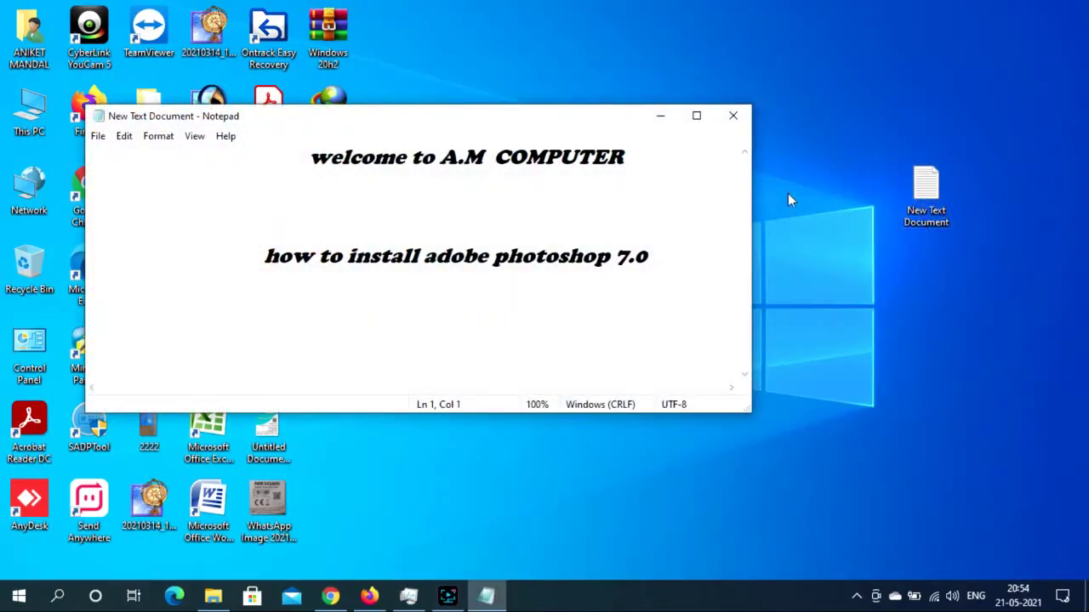
Step: Move the Notepad note aside, highlight its welcome and title lines, then minimize it
drag(502, 126, 802, 78)
drag(605, 111, 946, 140)
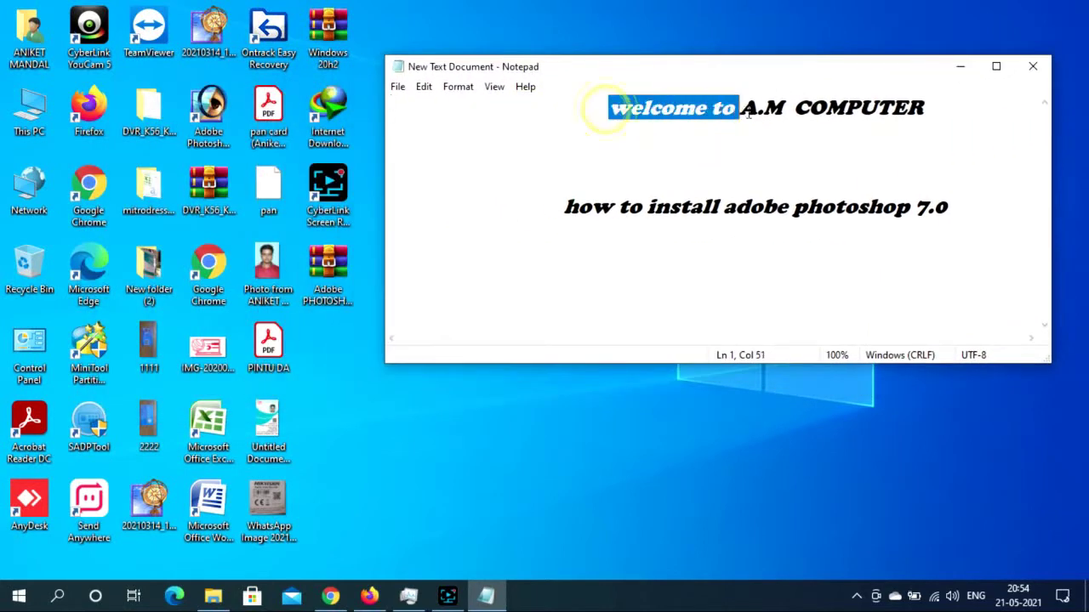
click(947, 140)
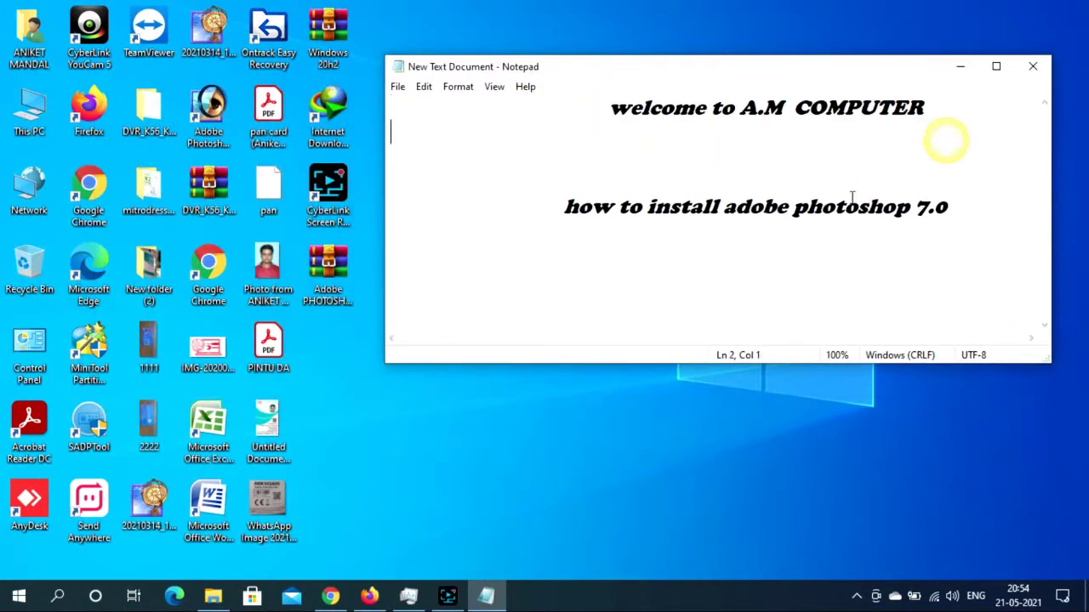
drag(548, 211, 952, 211)
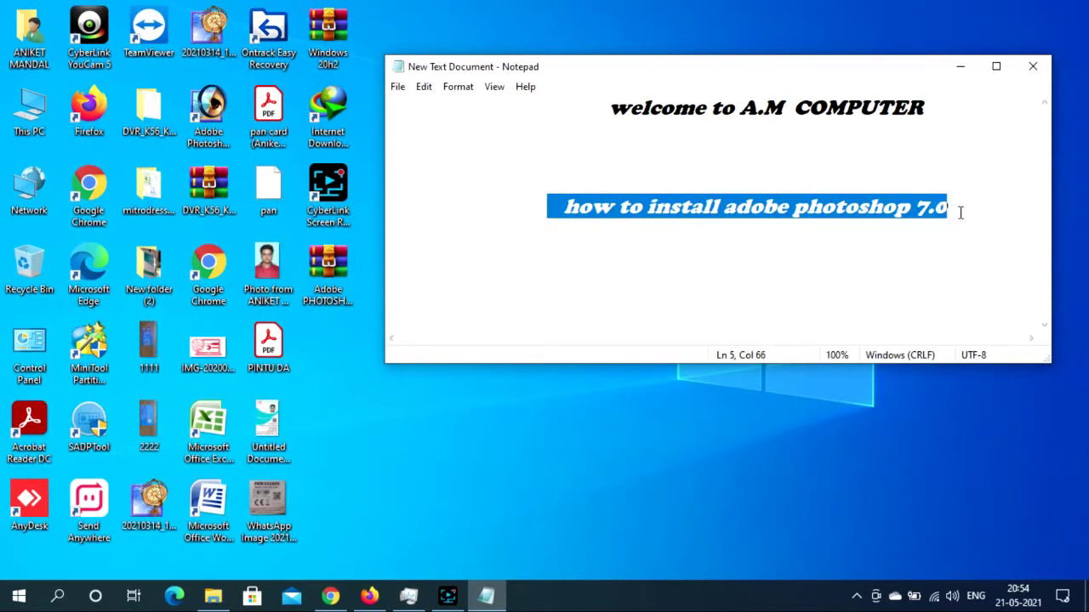
click(960, 213)
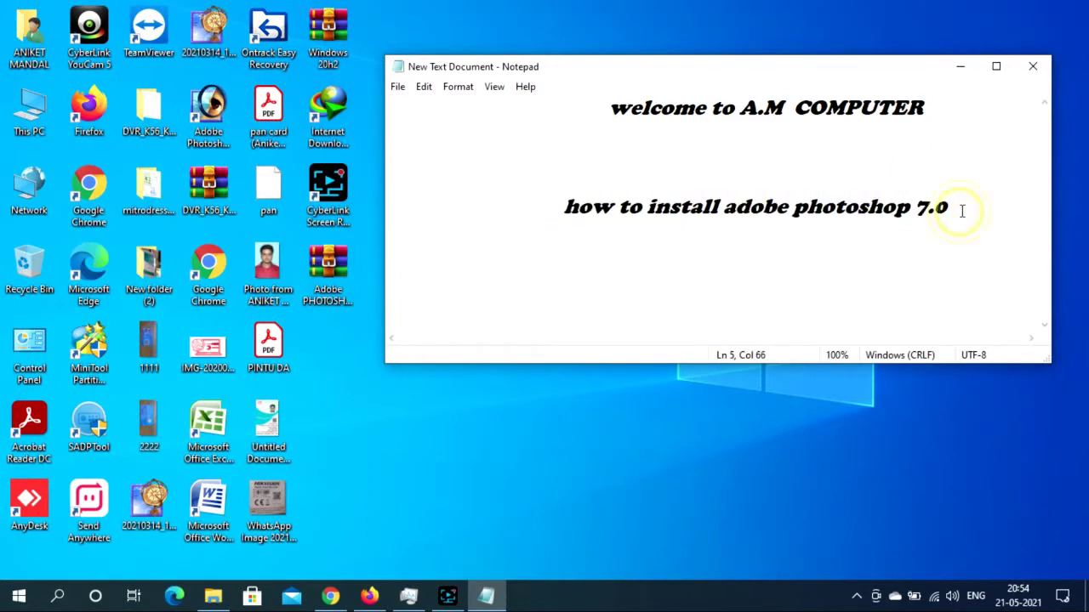
click(960, 65)
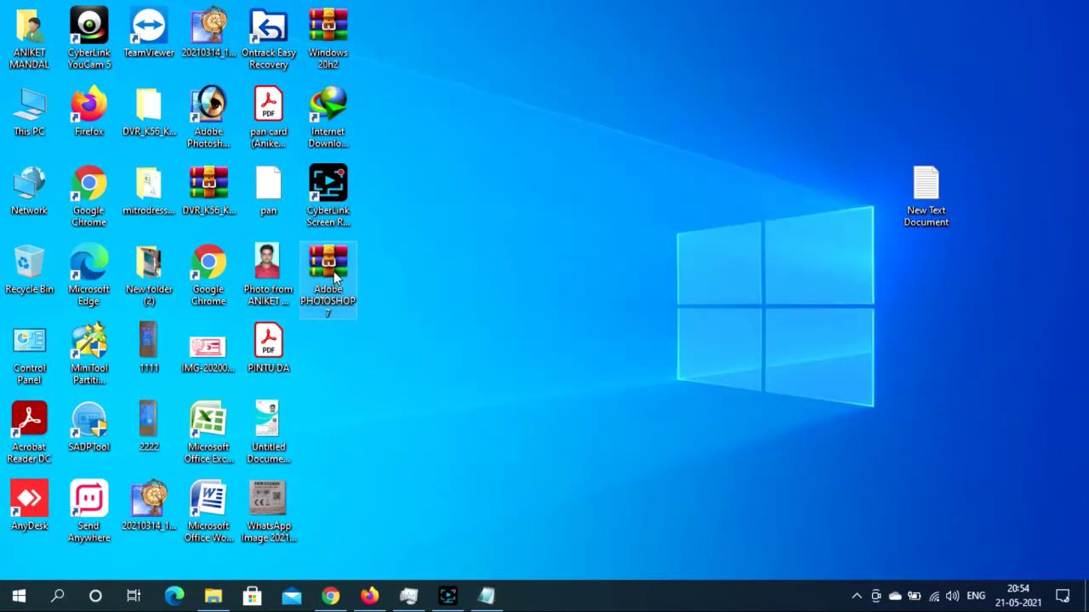
Step: Extract the Adobe PHOTOSHOP 7 archive with WinRAR's 'Extract to Adobe PHOTOSHOP7\'
drag(330, 282, 668, 197)
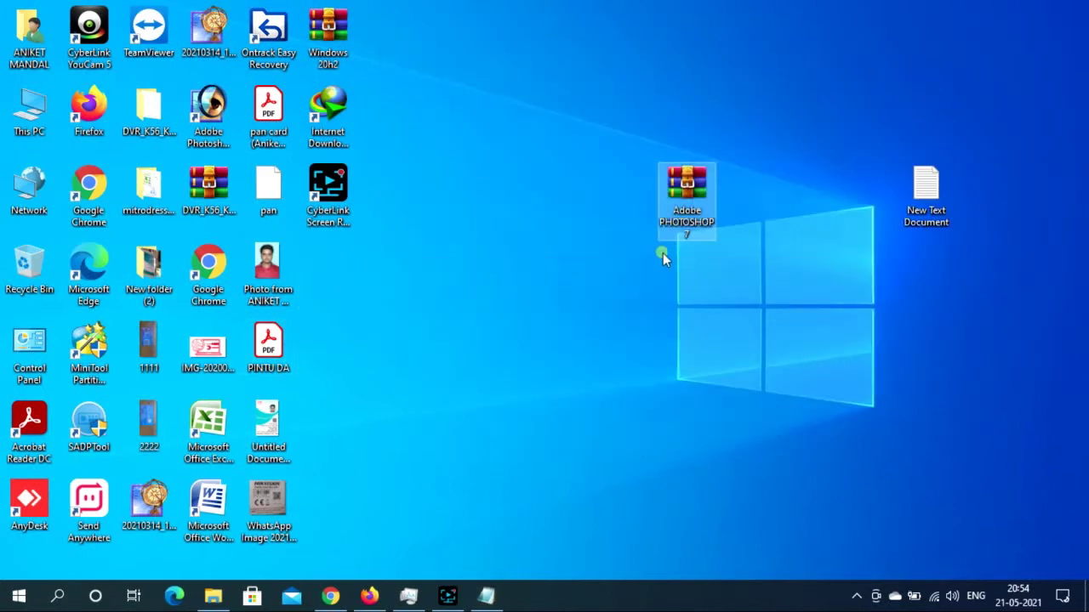
double_click(687, 211)
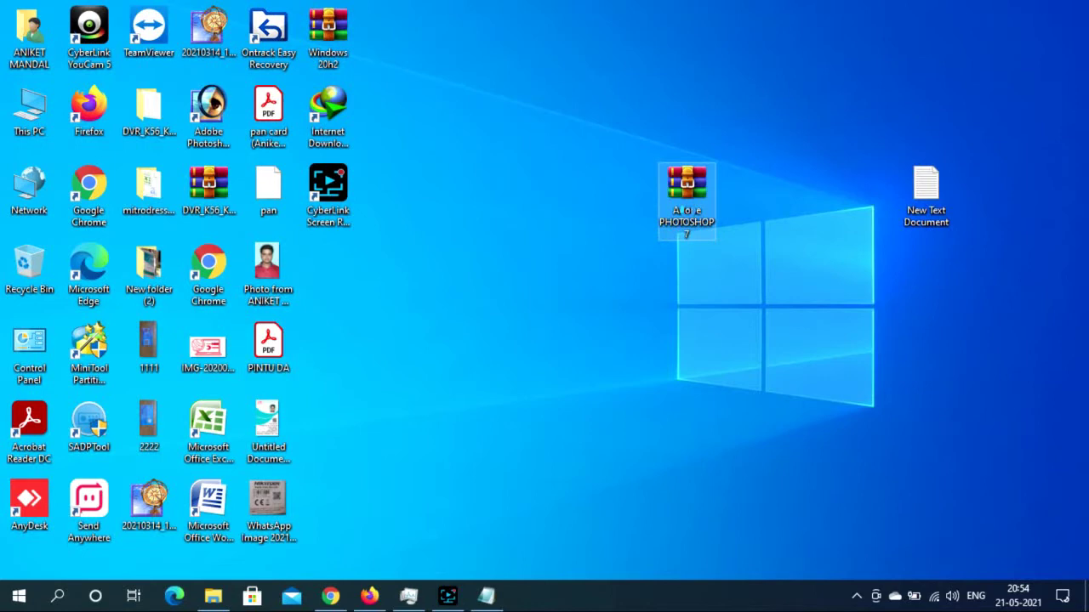
right_click(688, 212)
click(751, 284)
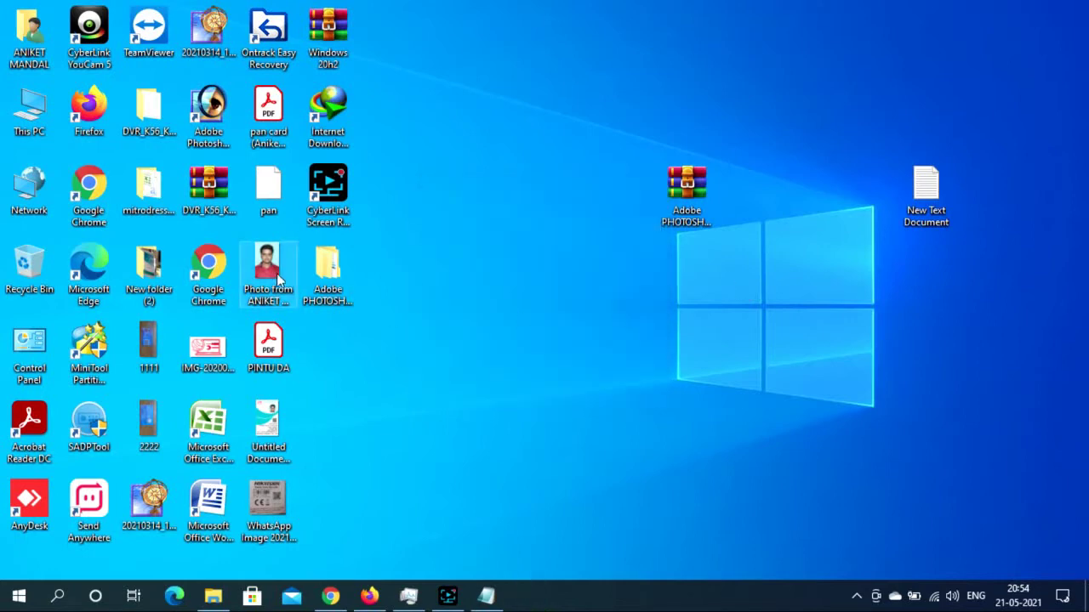
Step: Open the extracted Adobe PHOTOSHOP7 folder and its PHOTOSHOP7 installer subfolder
double_click(336, 289)
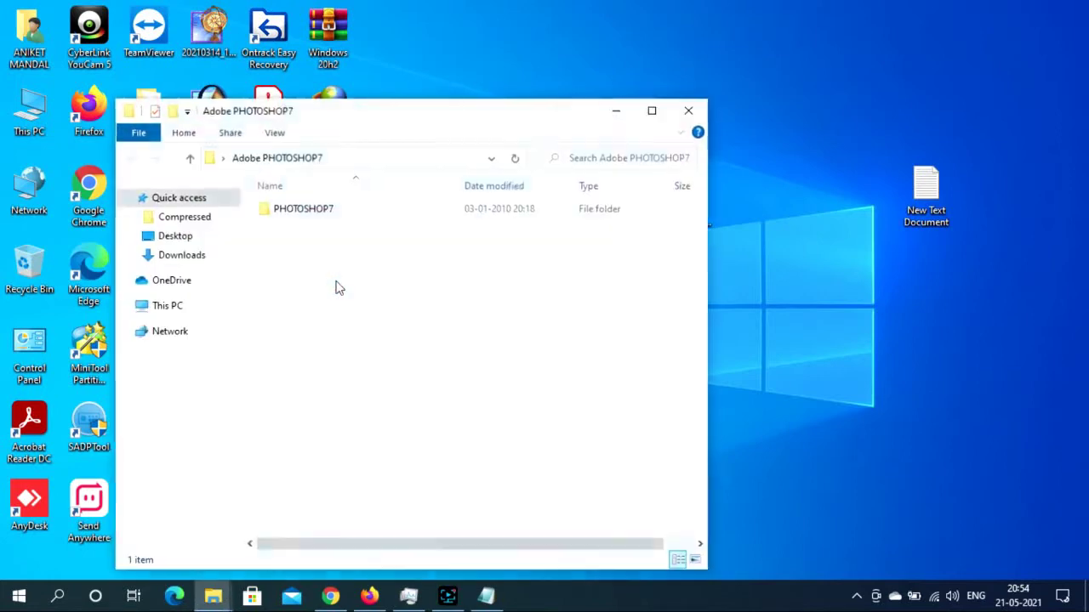
click(341, 207)
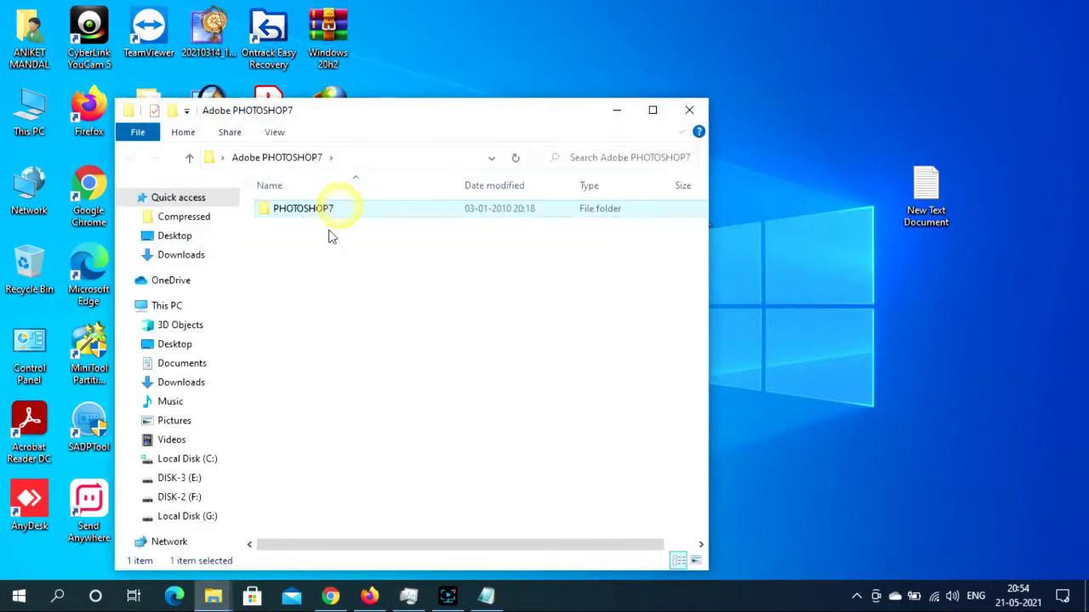
double_click(370, 218)
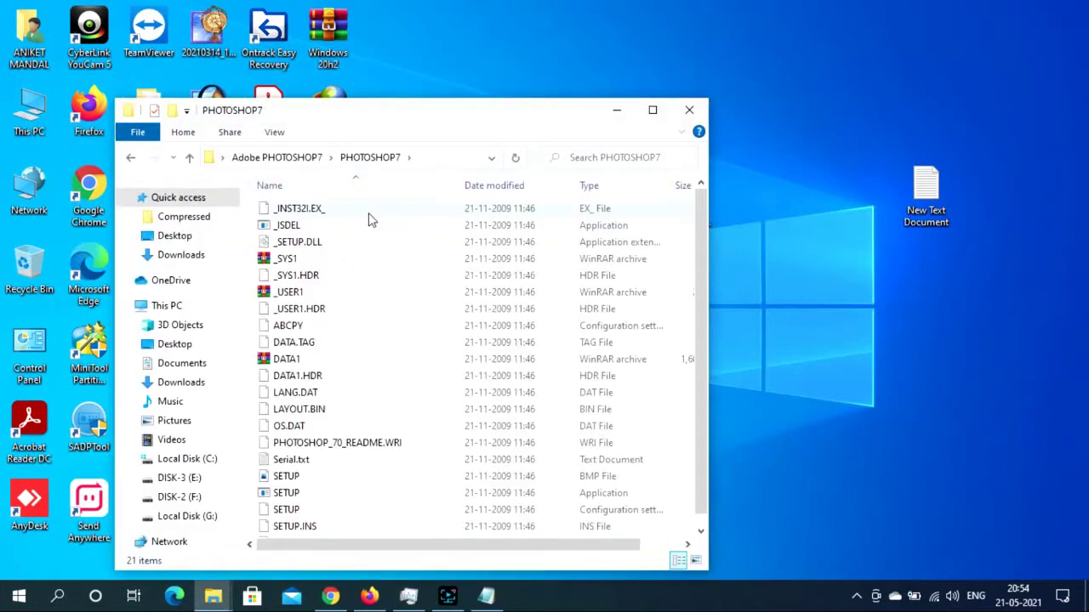
scroll(372, 308, down, 1)
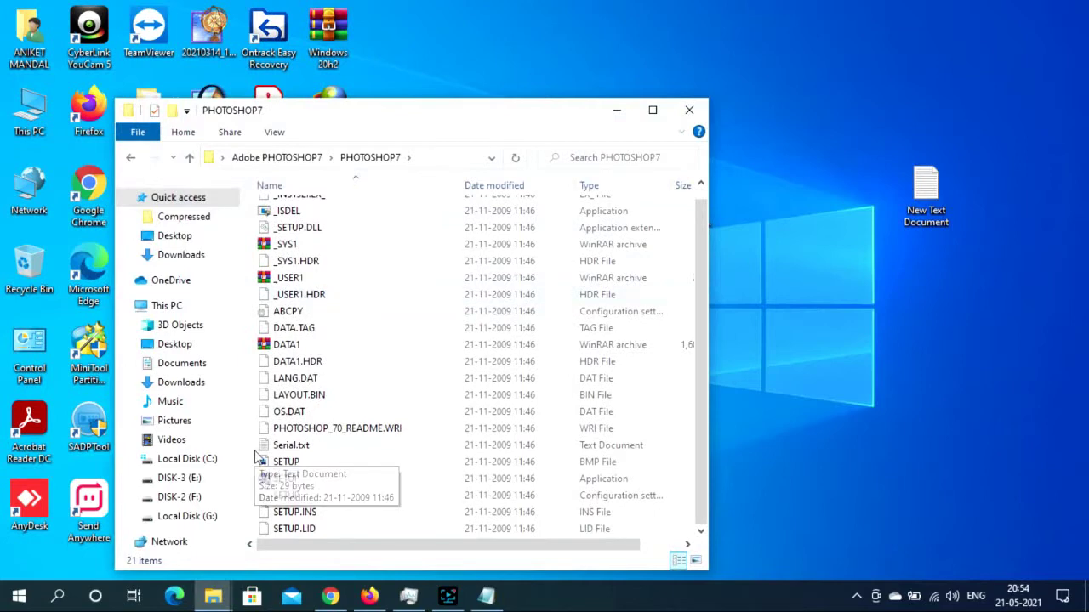
Step: Read the serial number in Serial.txt, minimize the note, and select SETUP
click(292, 451)
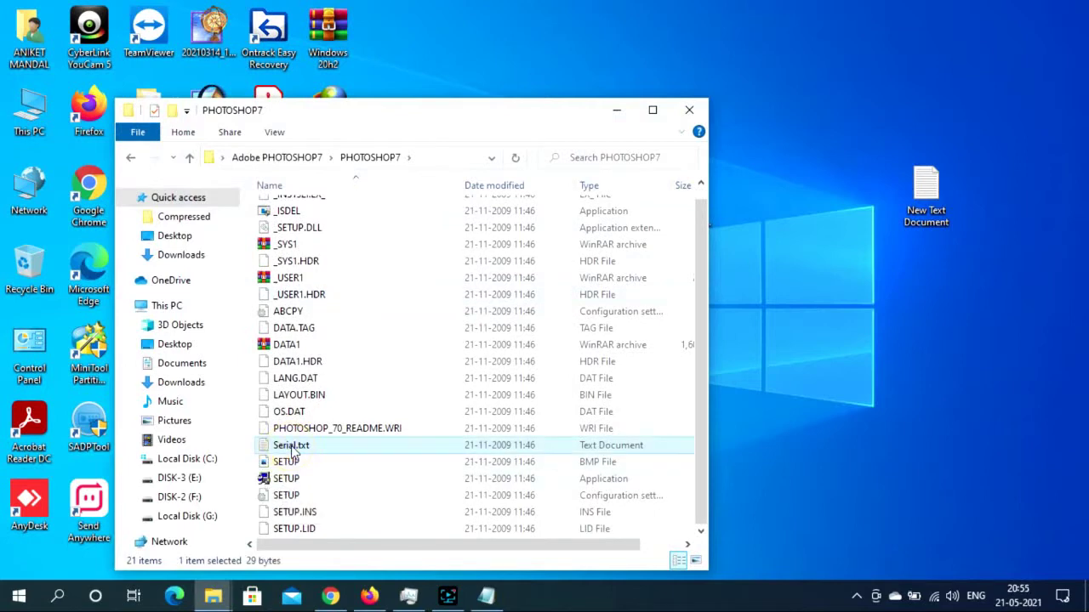
double_click(293, 449)
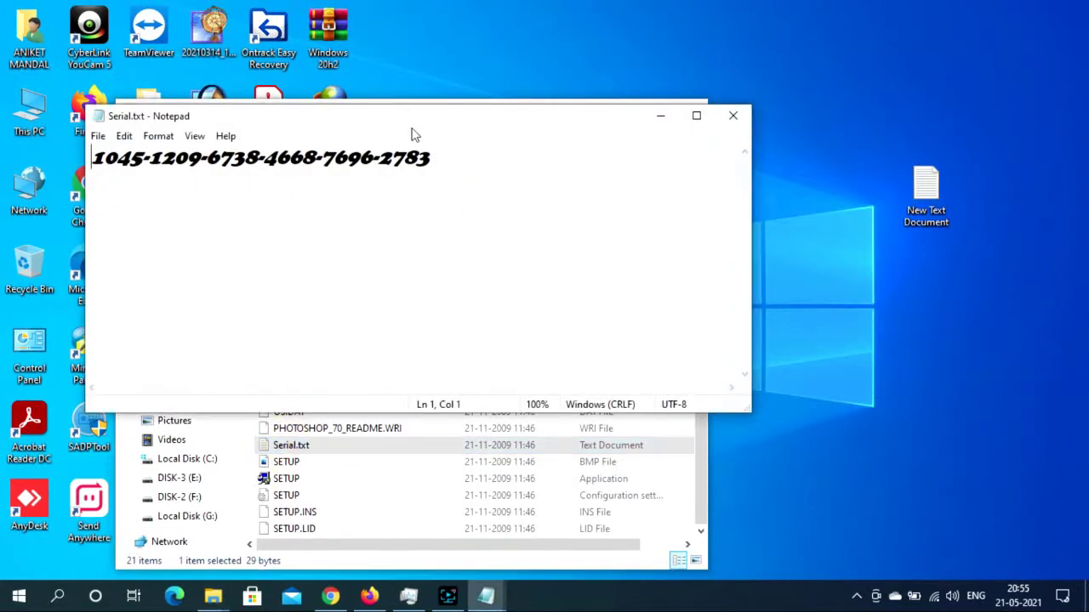
drag(413, 130, 786, 114)
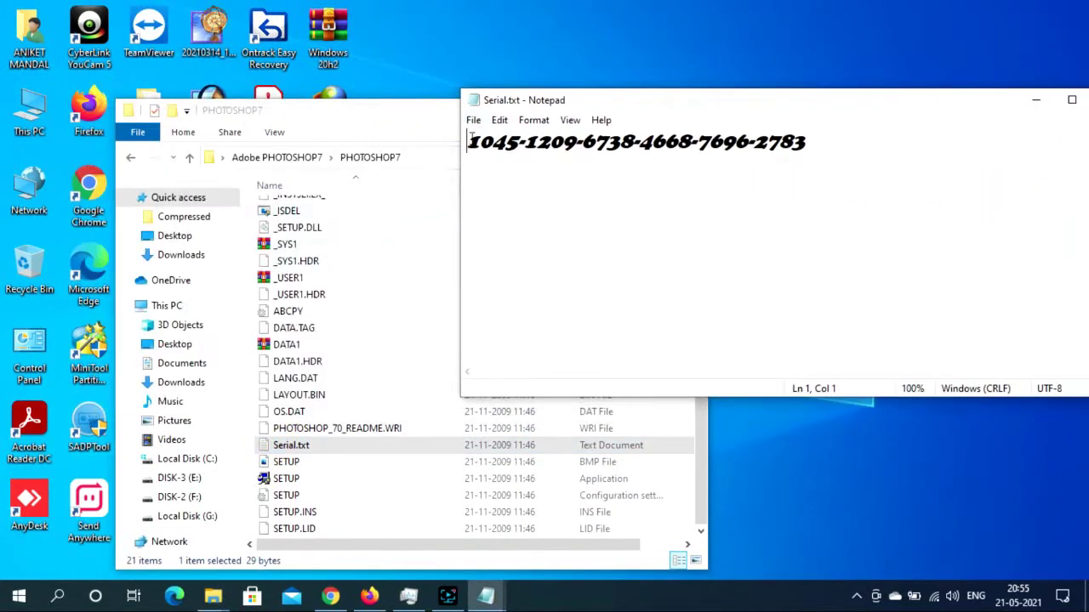
click(1035, 100)
click(286, 478)
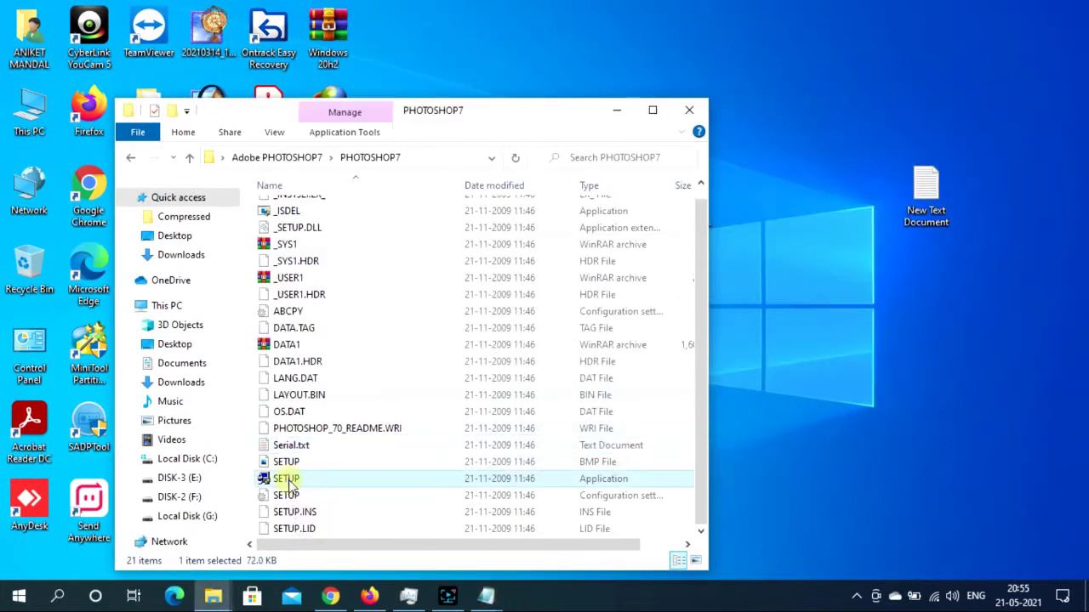
Step: Launch the SETUP application and minimize Explorer to reveal the Photoshop 7.0 setup welcome
double_click(335, 483)
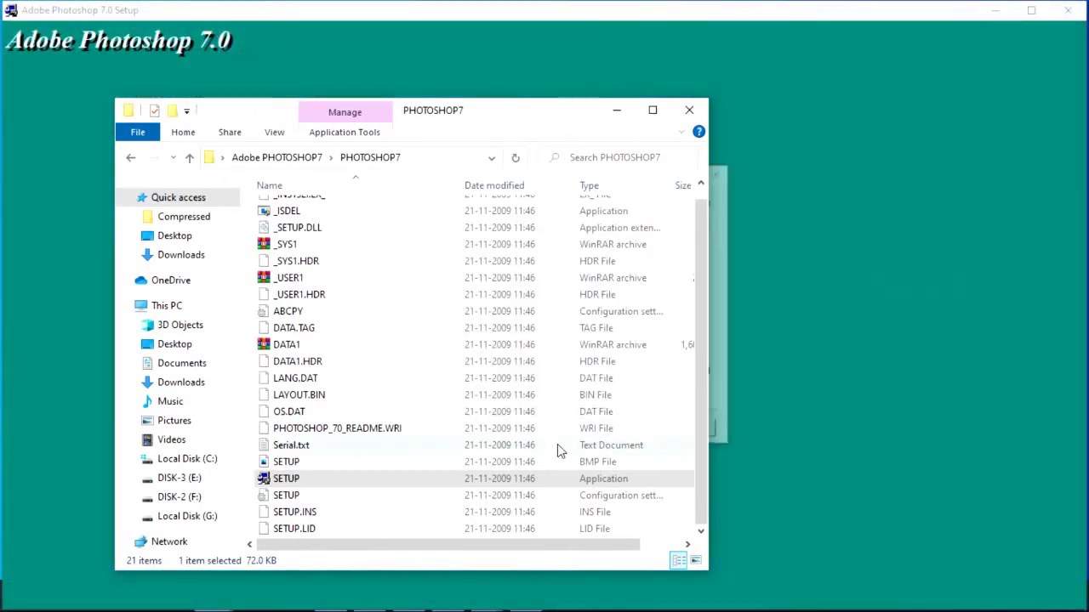
click(617, 111)
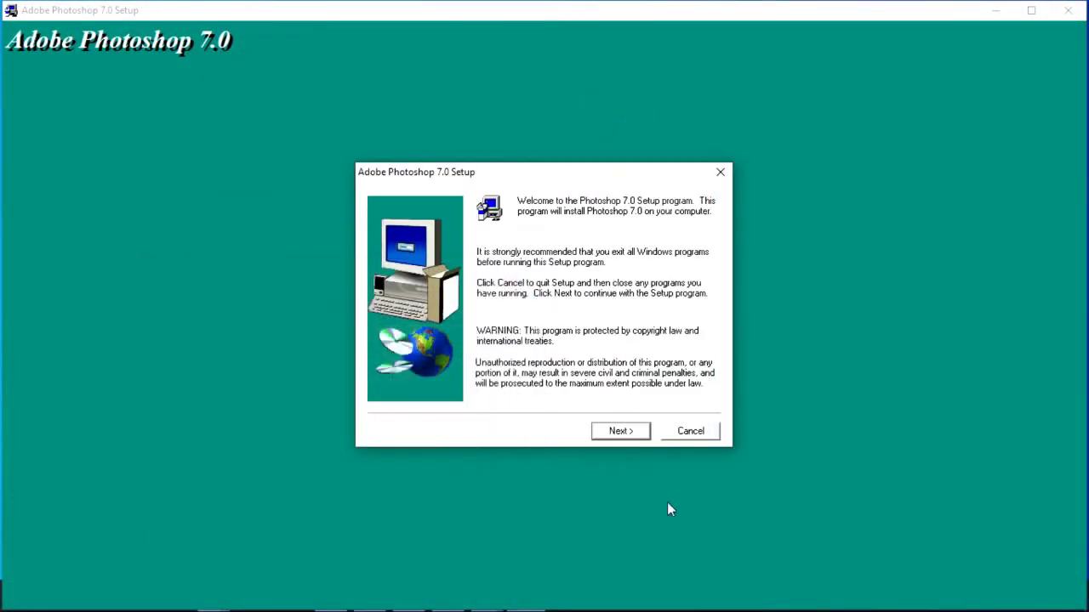
Step: Pass the welcome page and close-applications notice, keep US English, and accept the licence
click(634, 438)
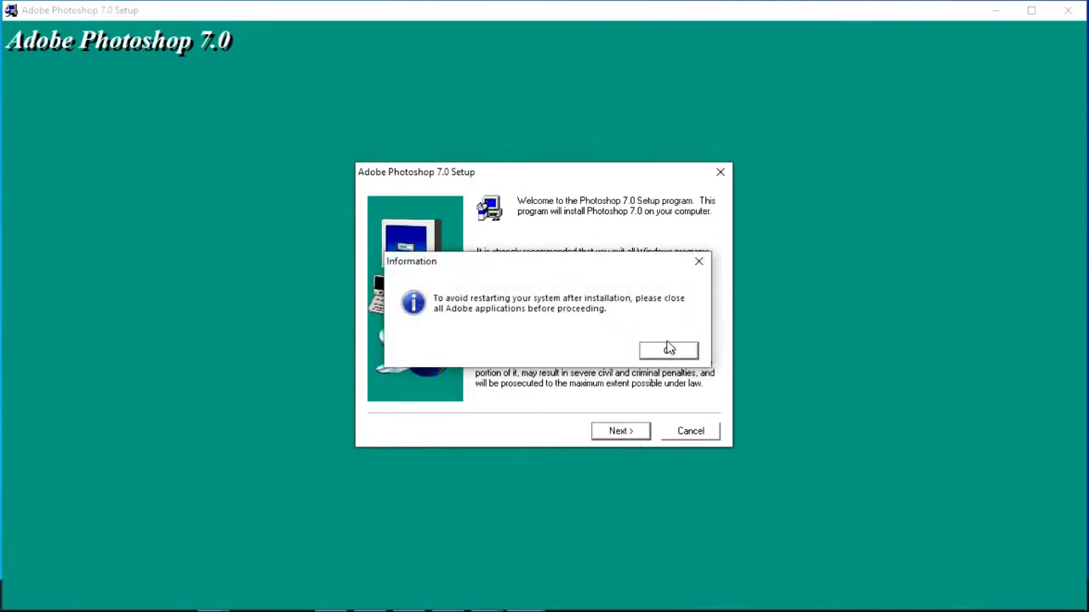
click(656, 352)
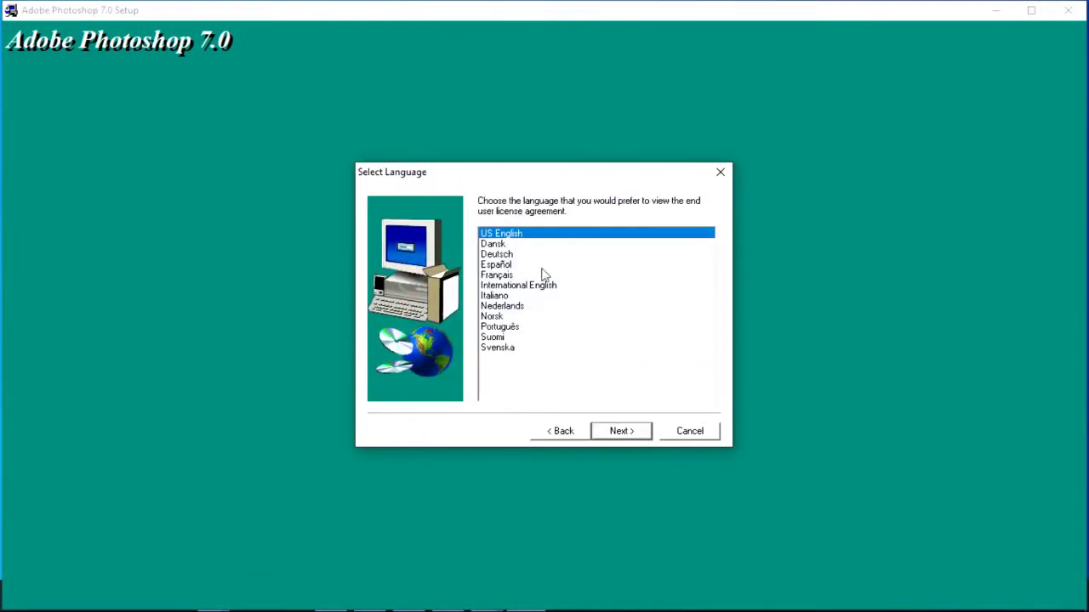
click(627, 437)
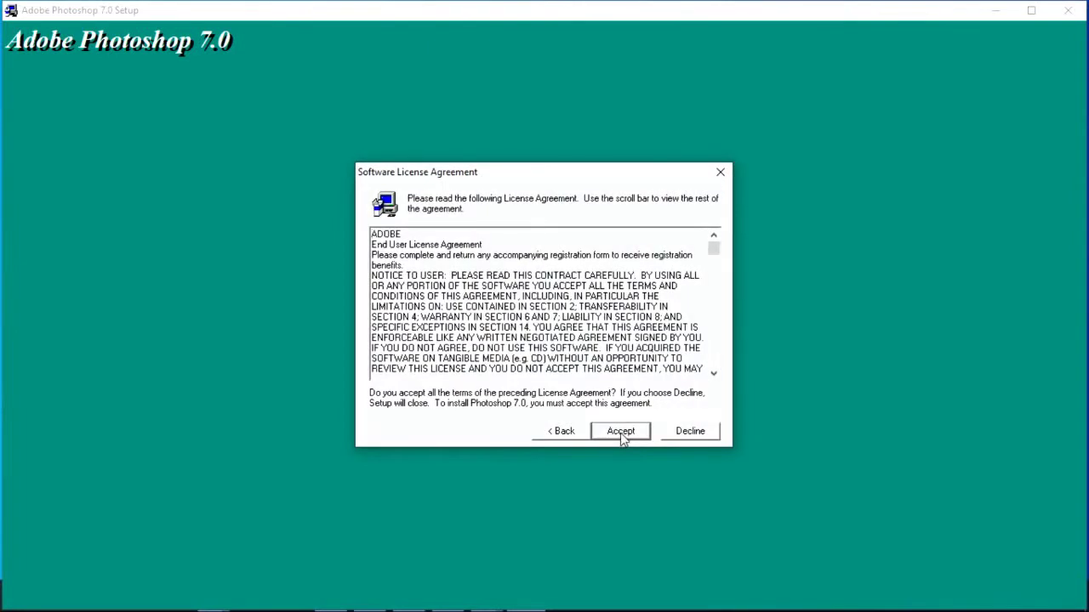
click(620, 433)
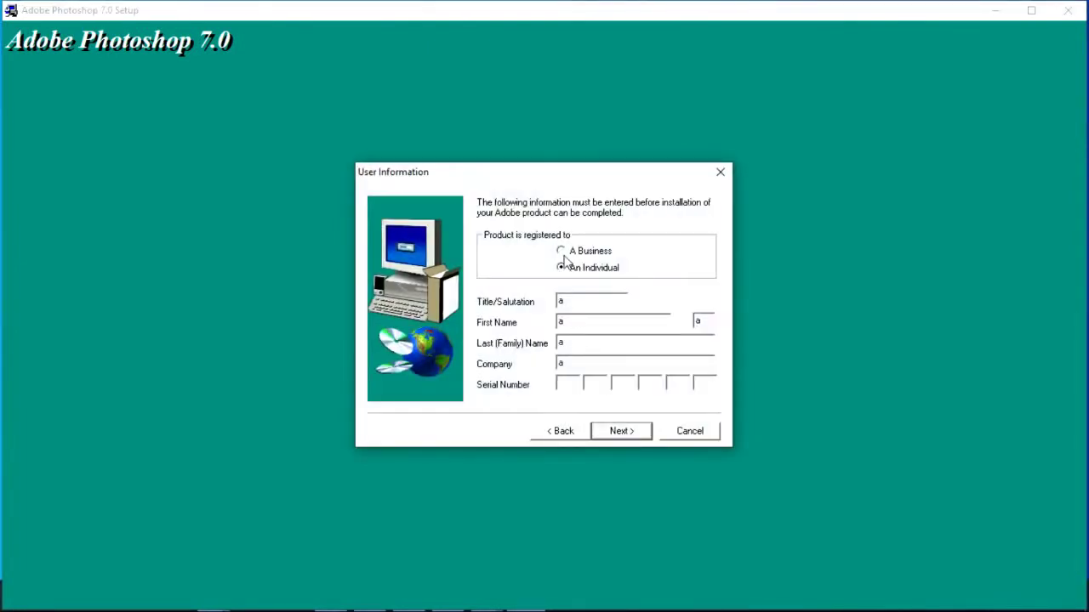
Step: Register to a business and fill the name fields, then bring up Serial.txt from the taskbar
click(561, 251)
double_click(559, 301)
key(Tab)
click(997, 12)
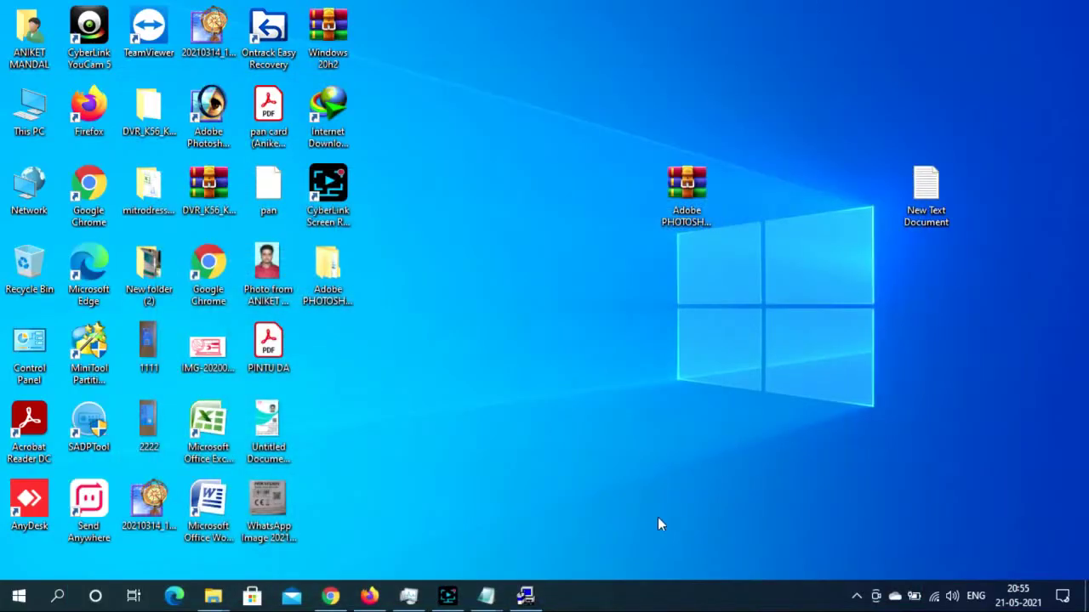
mouse_move(486, 596)
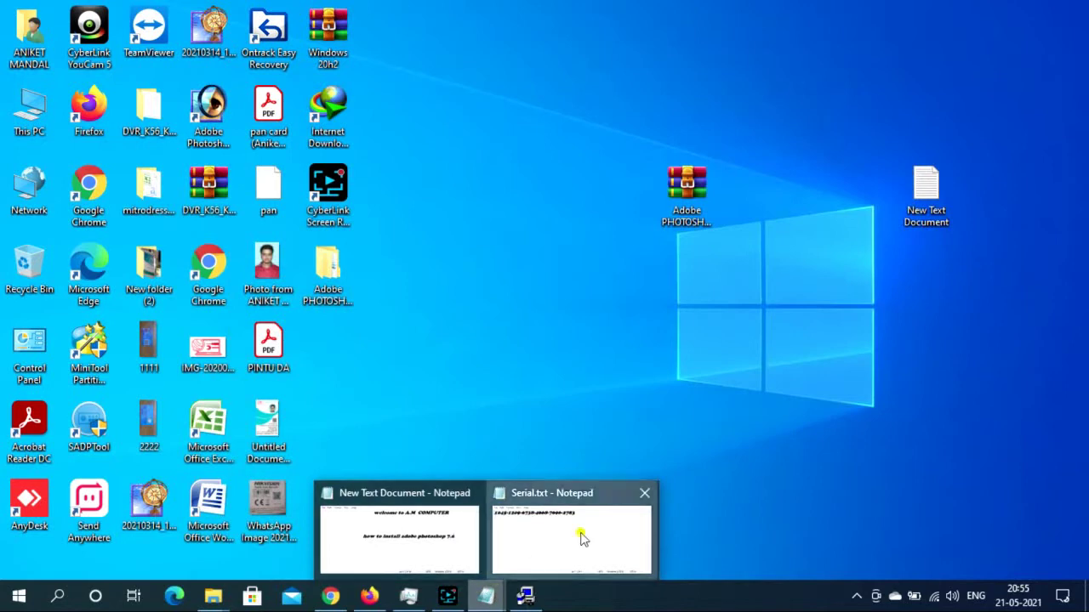
click(582, 538)
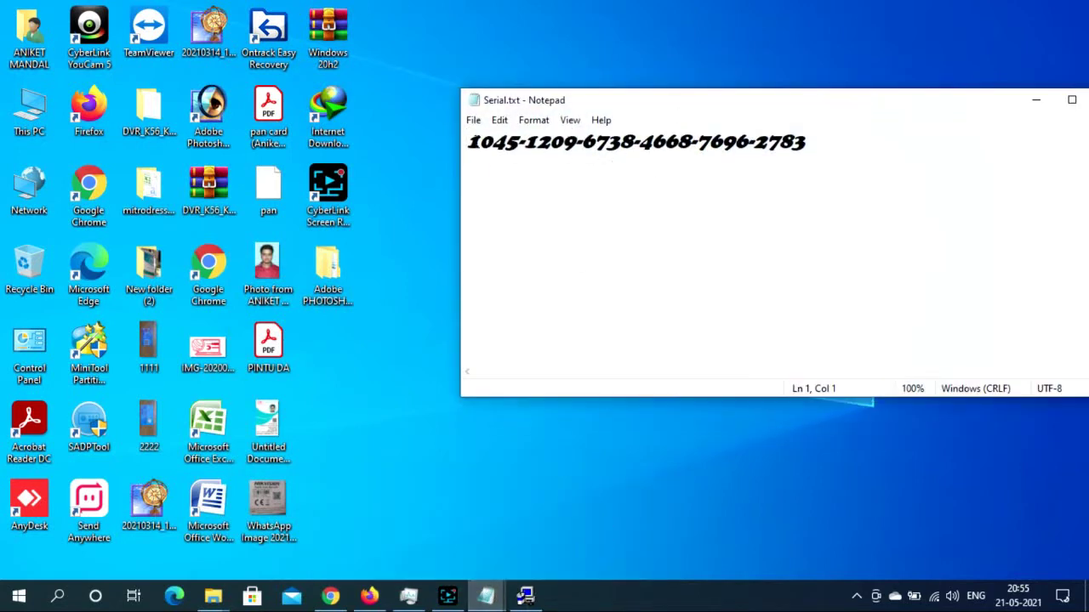
Step: Copy the full serial number line from Serial.txt and minimize Notepad
drag(474, 144, 727, 163)
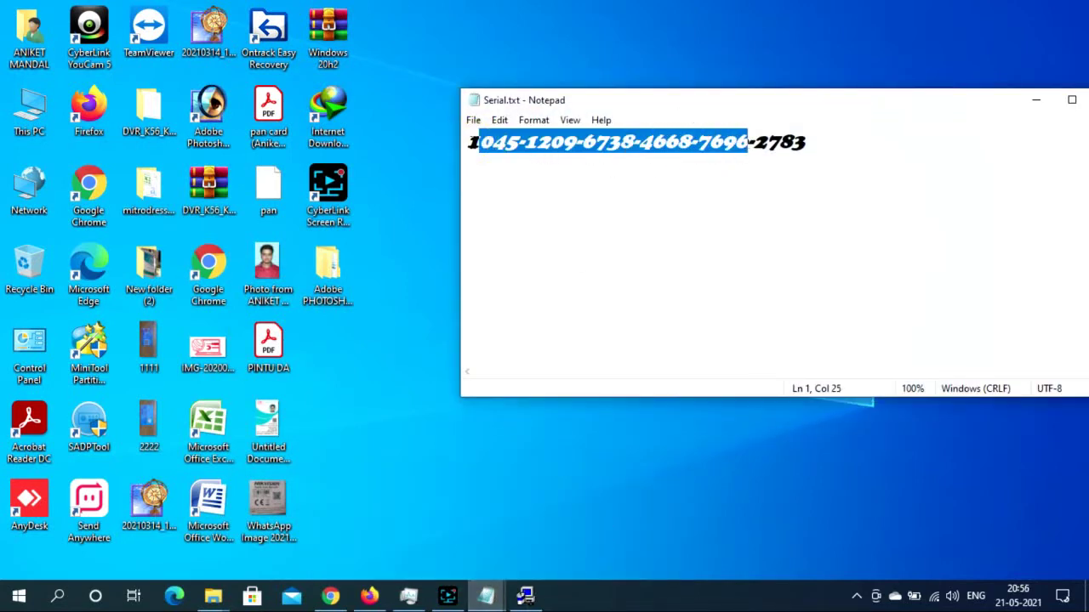
drag(469, 143, 813, 150)
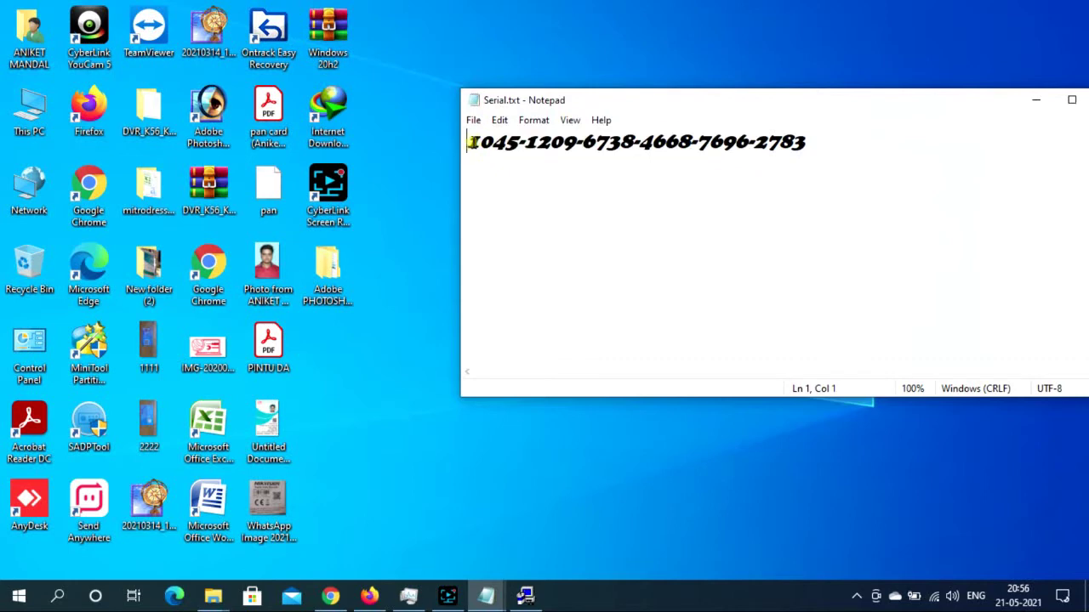
right_click(788, 148)
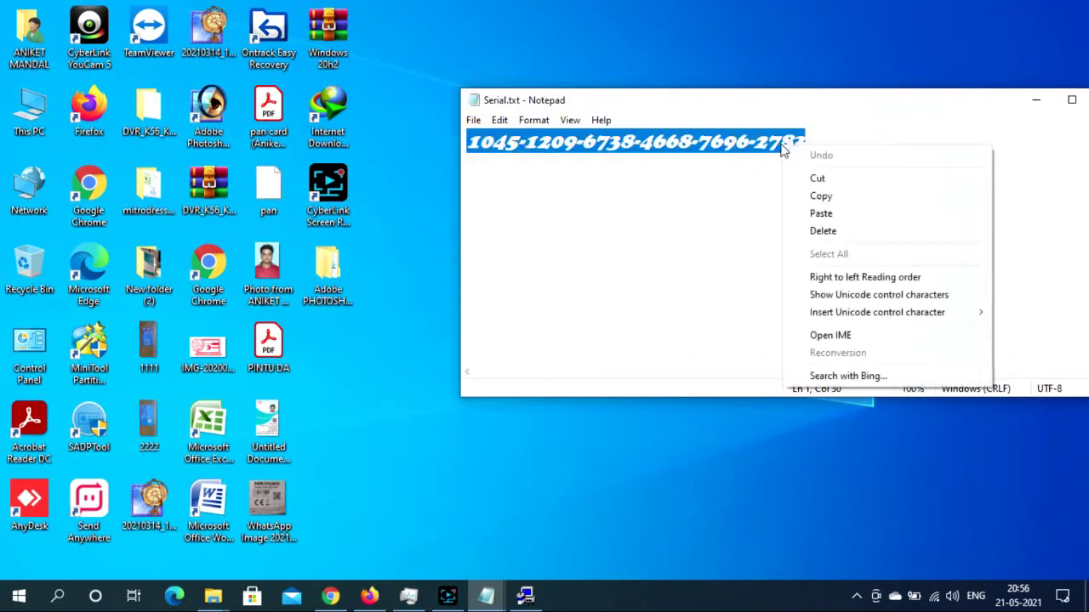
click(800, 197)
click(1028, 103)
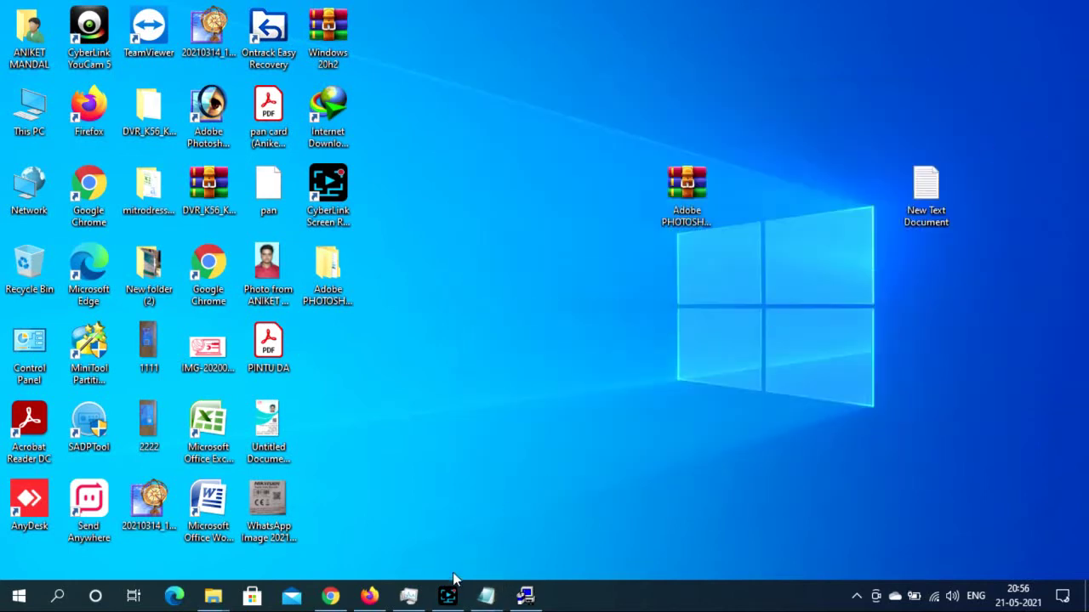
Step: Paste the copied serial into Setup's Serial Number boxes and submit the user information
click(529, 594)
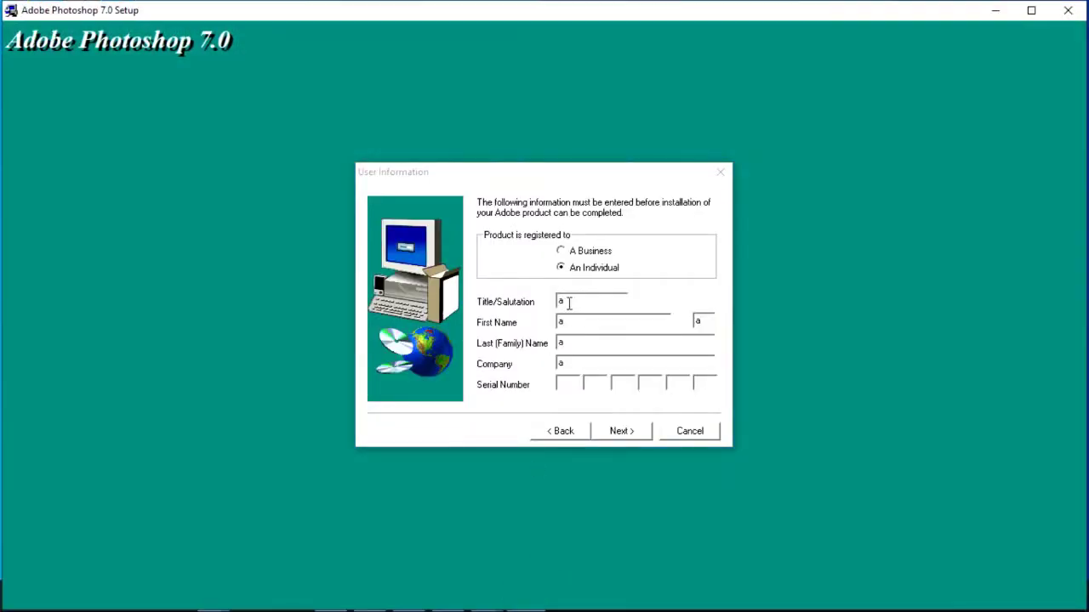
click(564, 384)
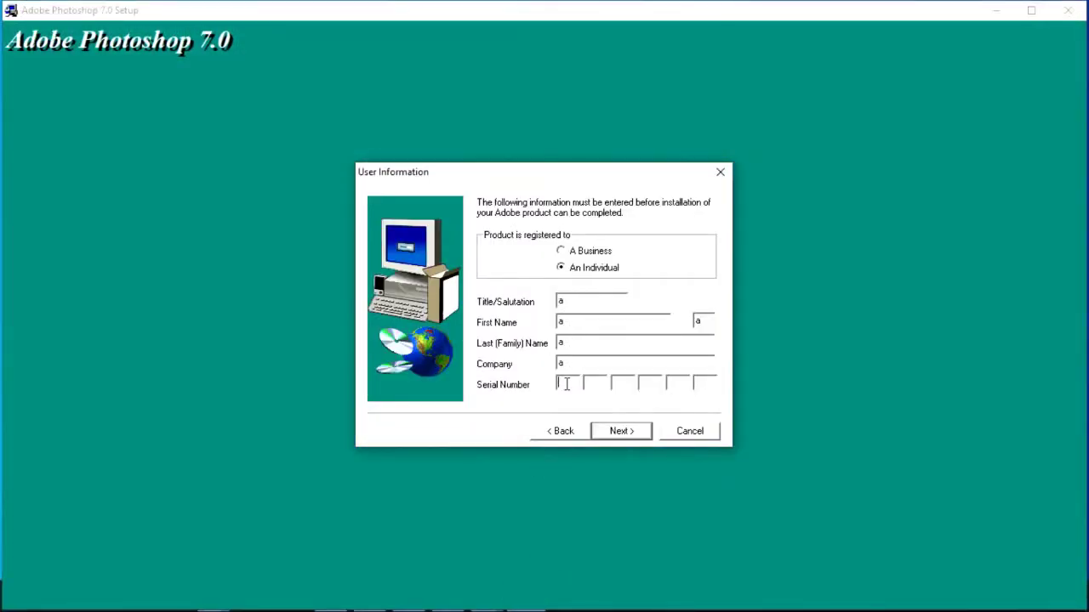
right_click(565, 383)
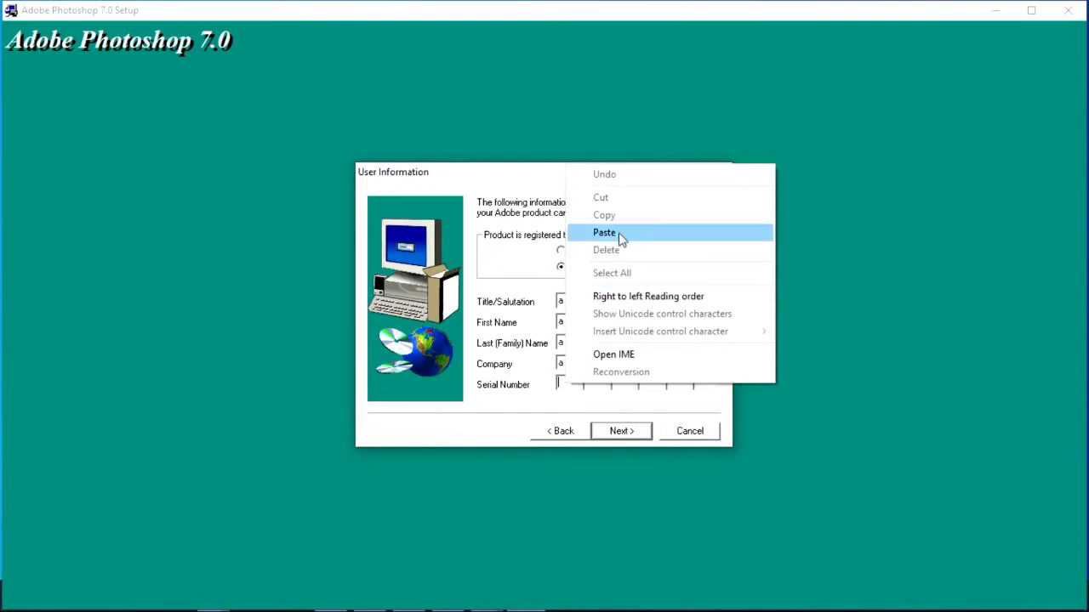
click(619, 233)
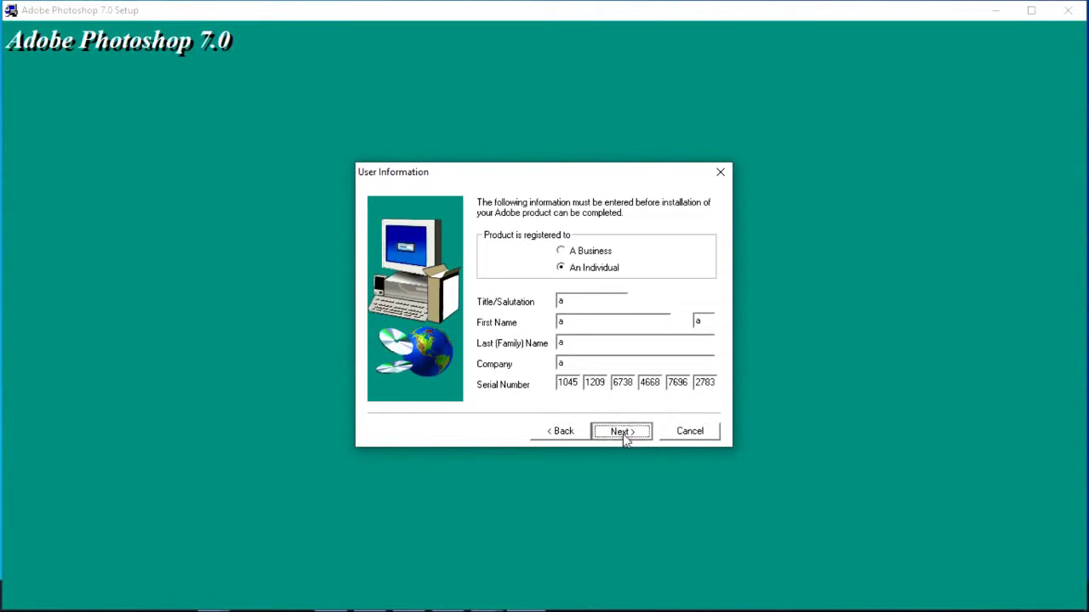
click(622, 433)
Step: Confirm registration, keep Typical setup and default file associations, and start copying files
click(502, 378)
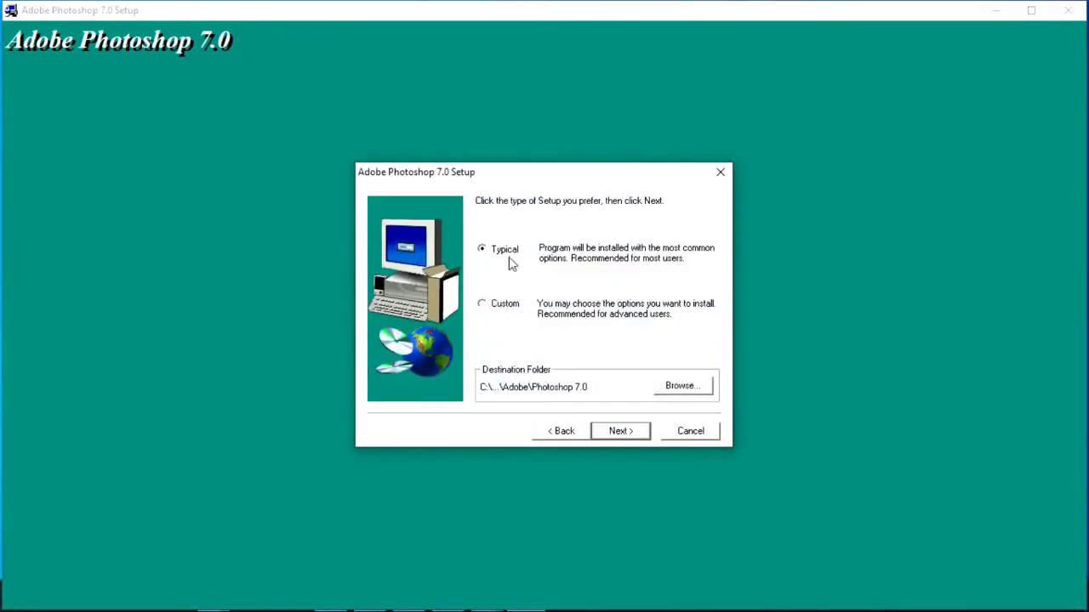
click(621, 430)
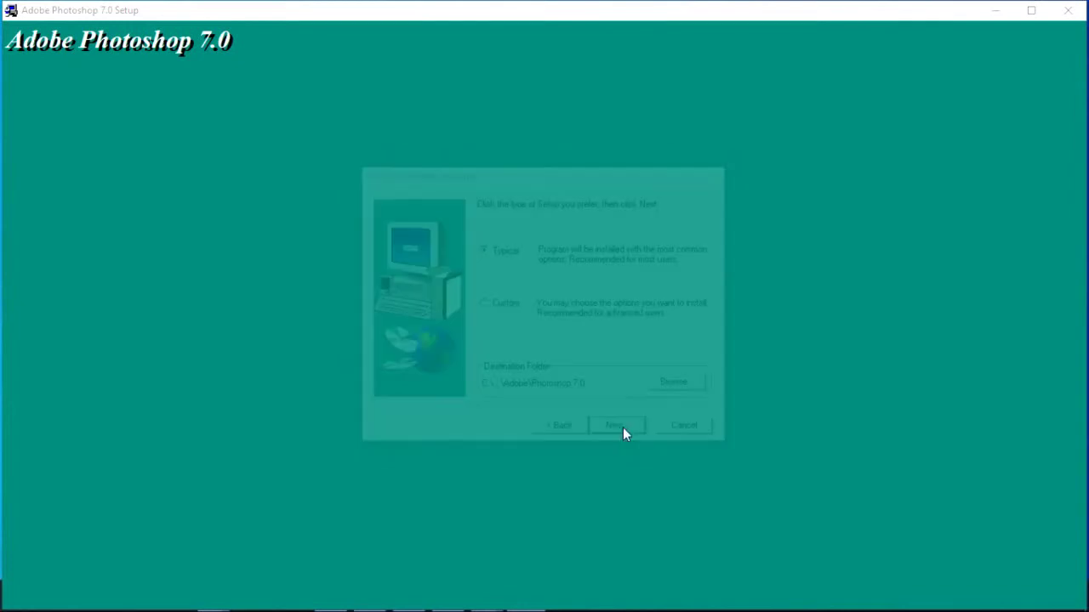
click(622, 431)
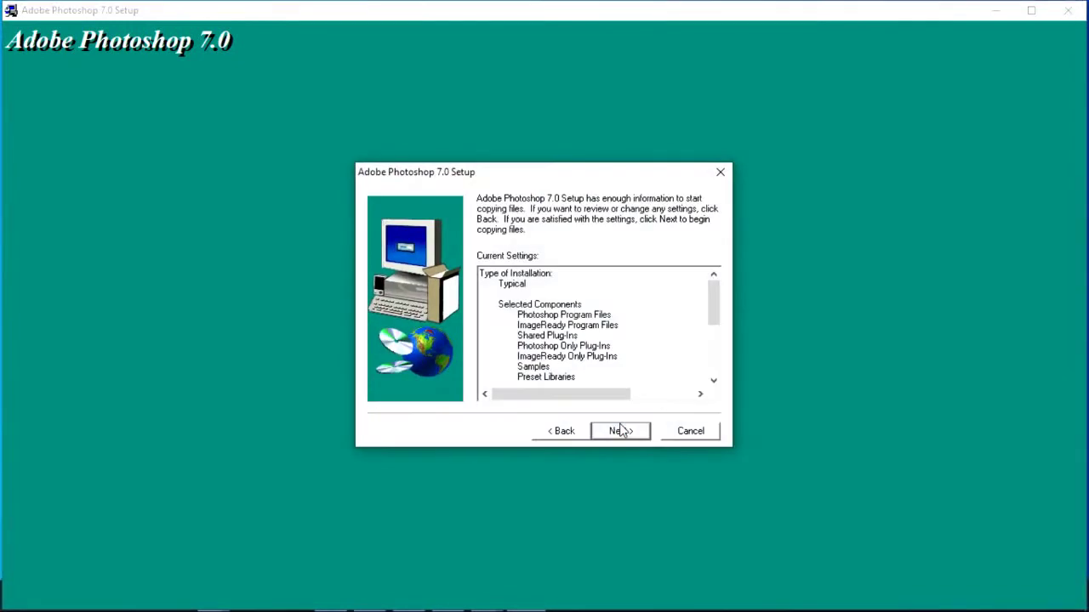
click(622, 432)
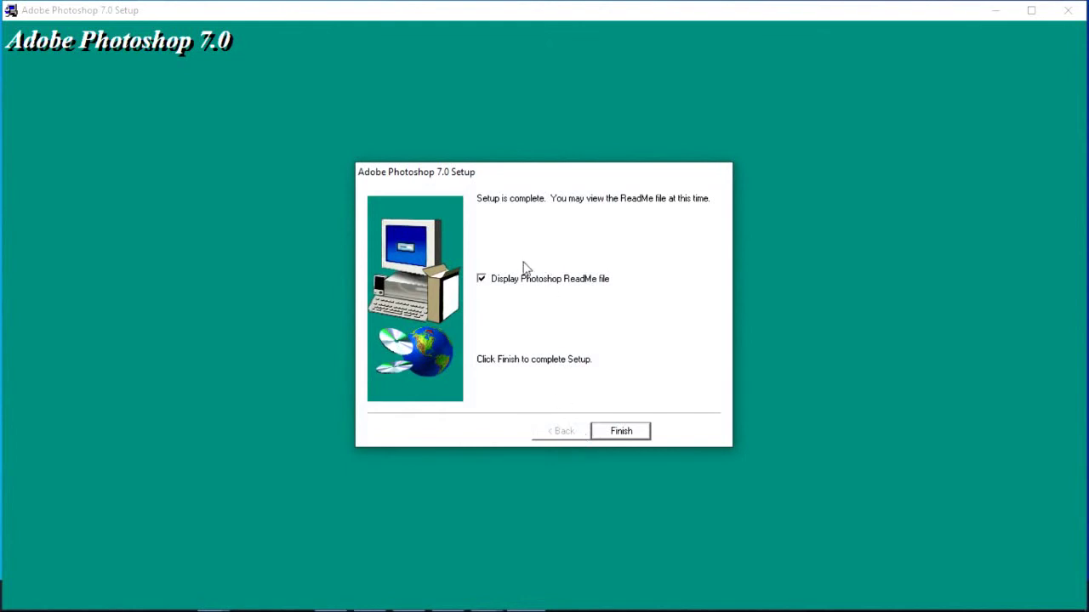
Step: Finish setup, dismiss the thank-you message, and close the WordPad Read Me
click(637, 434)
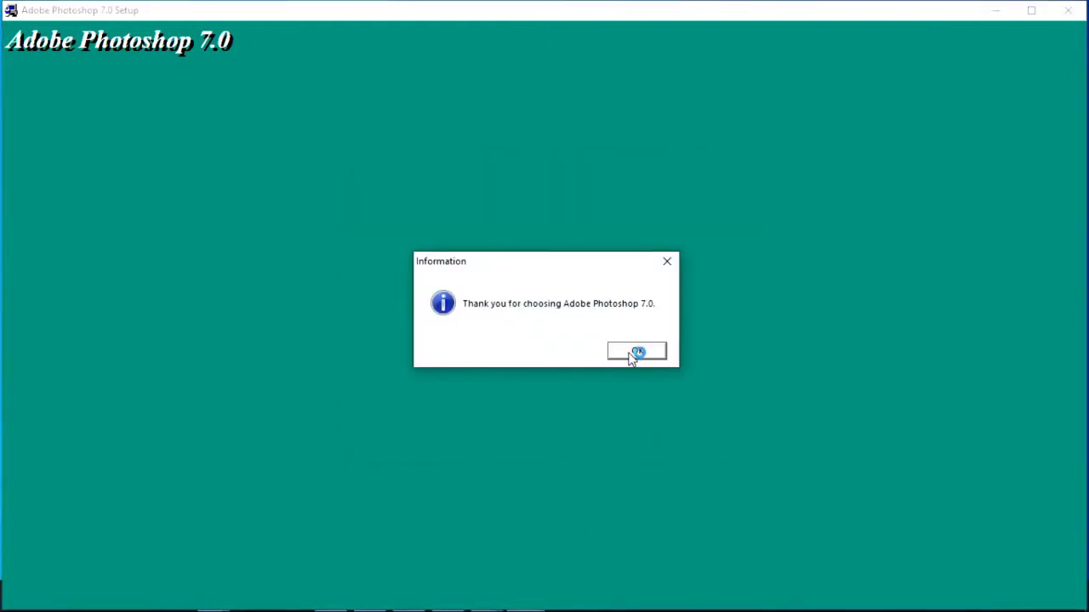
click(629, 354)
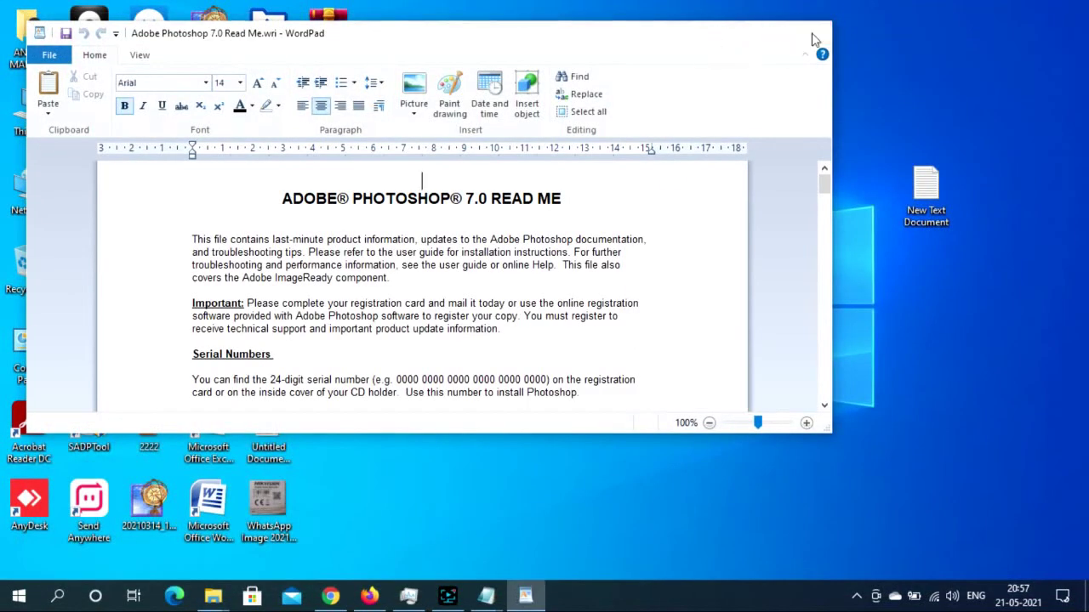
click(812, 34)
right_click(549, 79)
Step: Refresh the desktop, move the Photoshop 7.0 shortcut into open space, and launch it
click(593, 123)
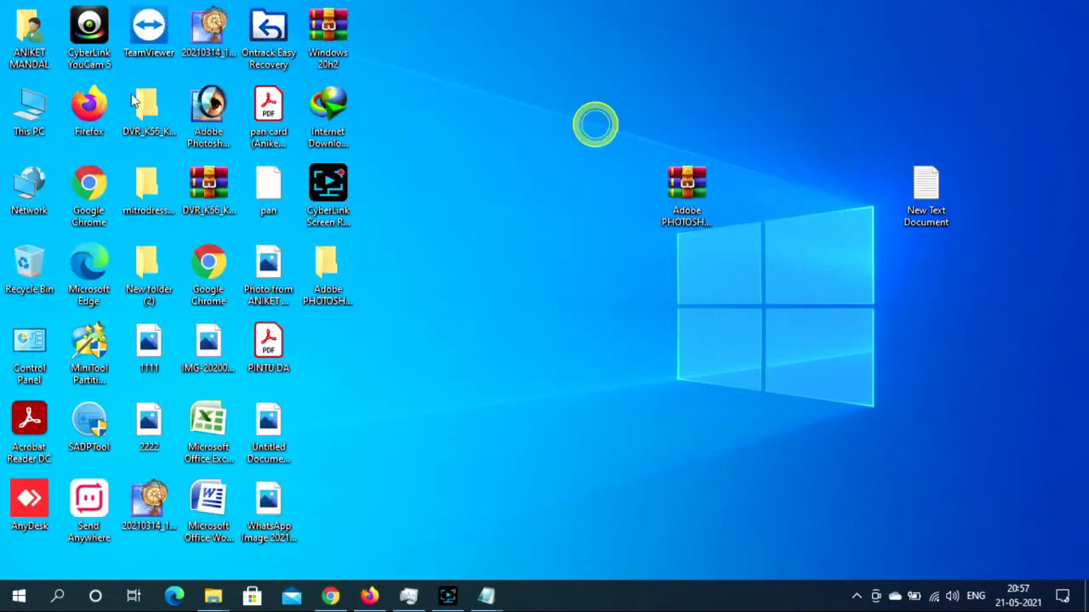
drag(202, 113, 459, 102)
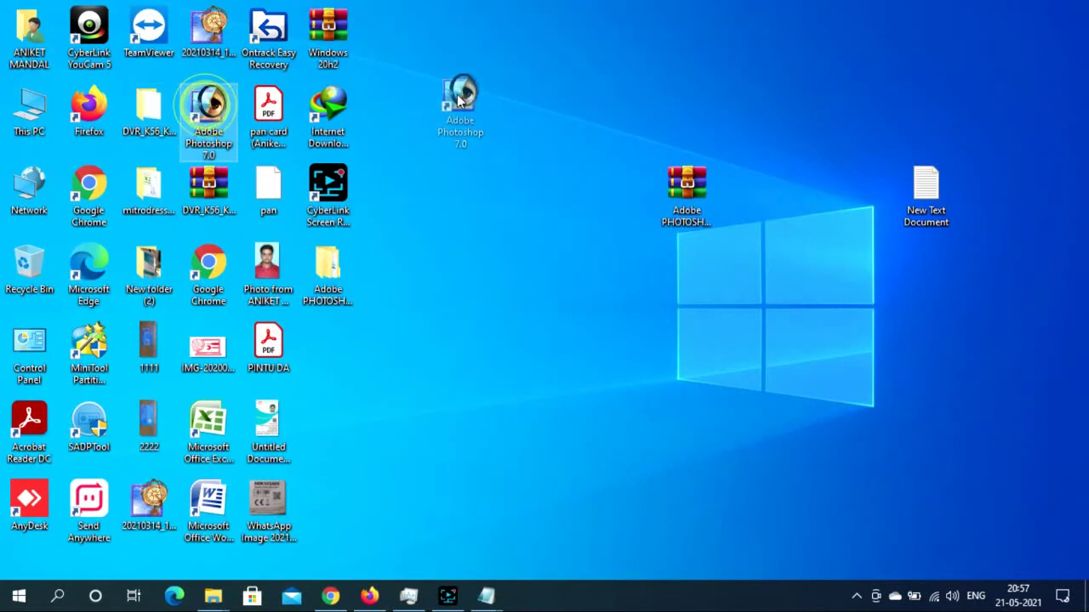
double_click(460, 102)
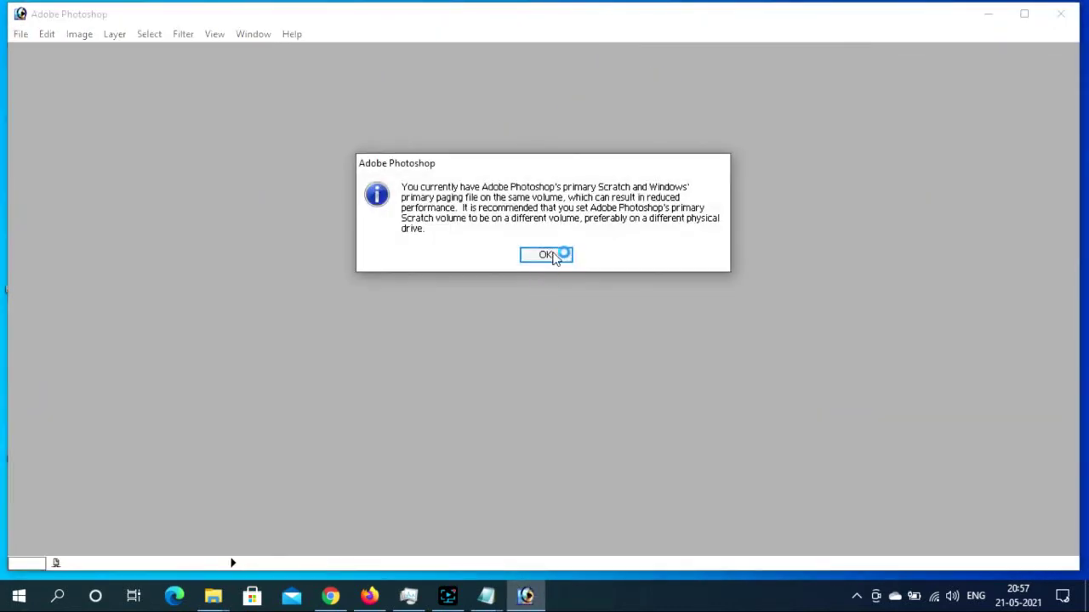
Step: Dismiss the scratch-disk warning, create an A4 RGB 300 pixels/inch document, then close Untitled-1
click(552, 254)
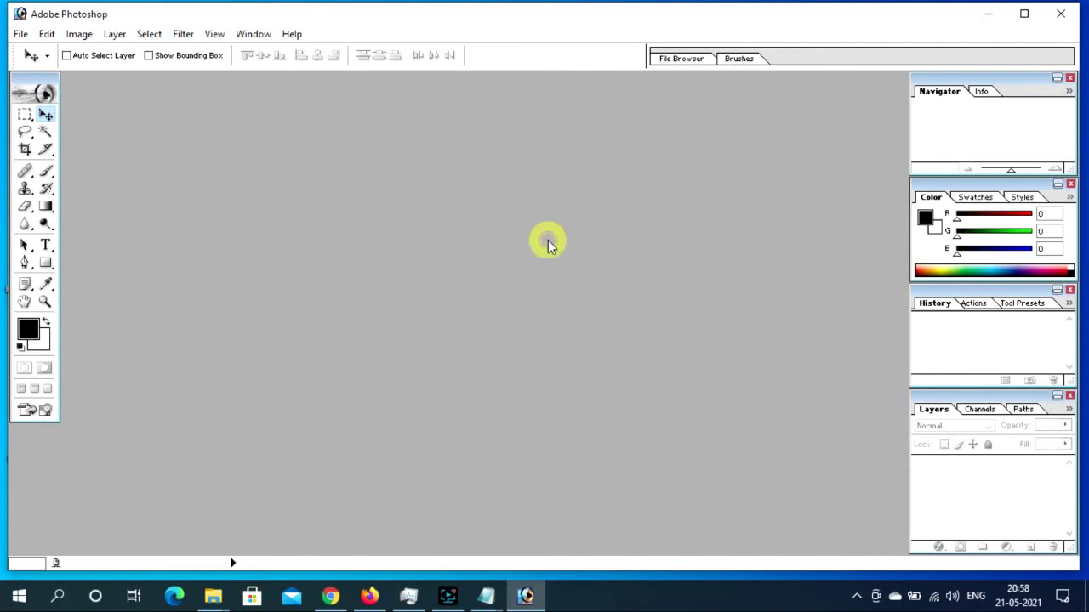
click(23, 35)
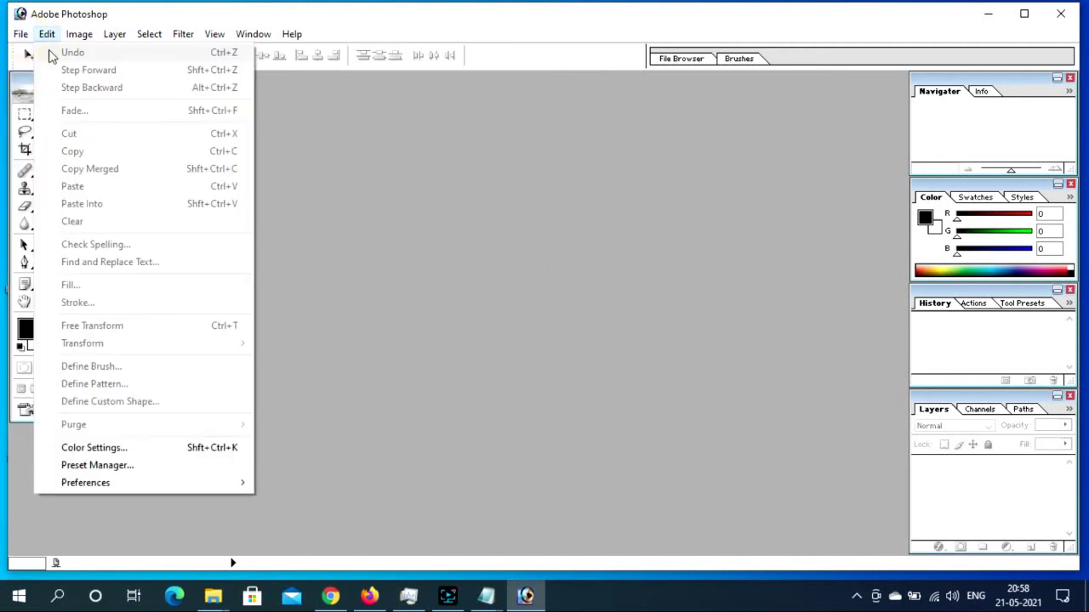
click(44, 52)
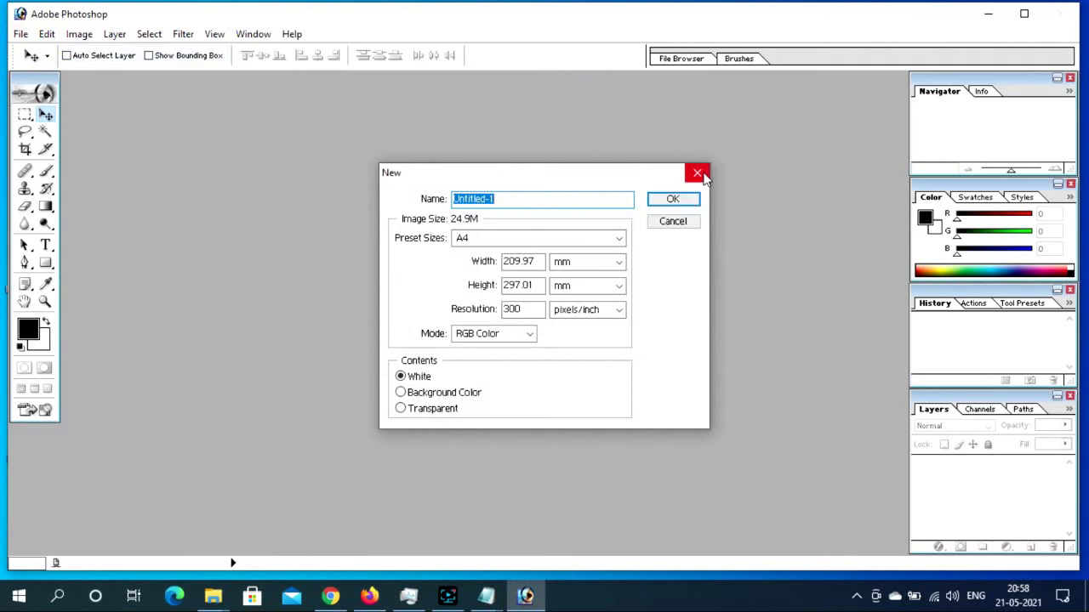
click(691, 198)
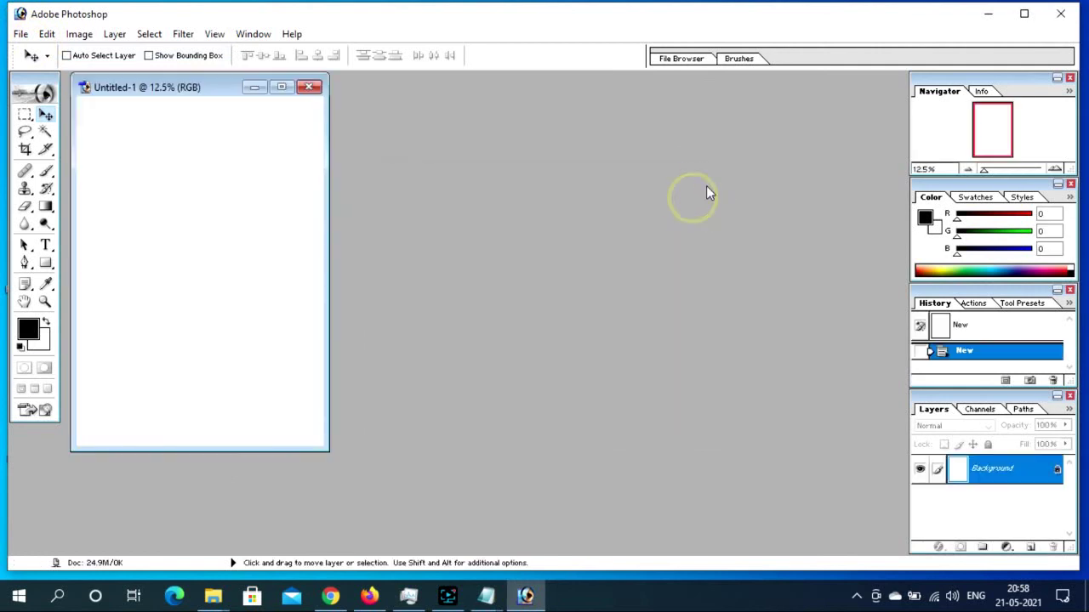
click(309, 87)
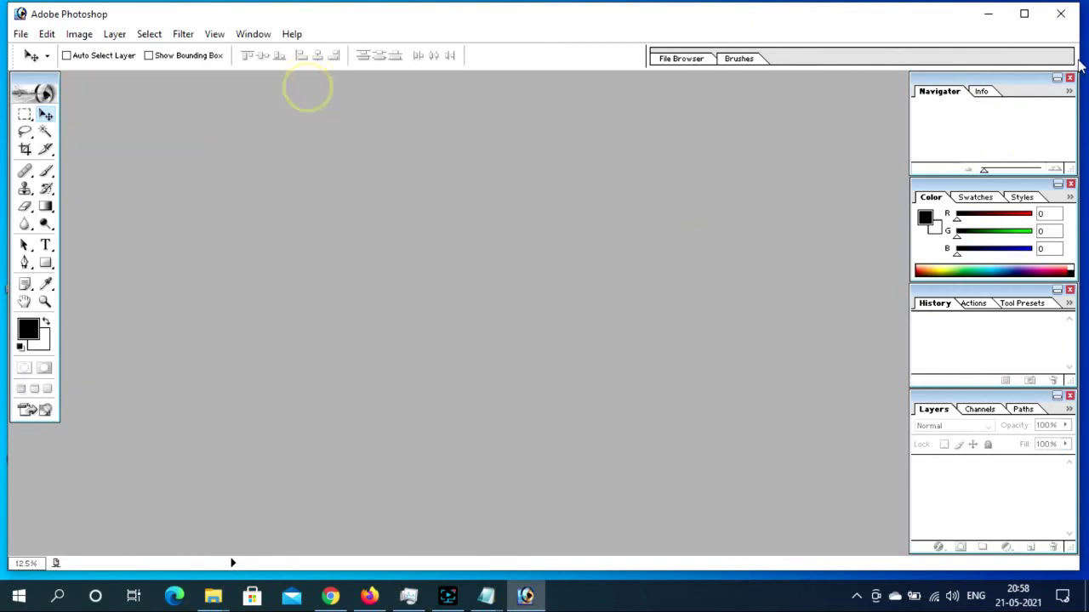
Step: Quit Photoshop 7.0 and refresh the Windows desktop from its context menu
click(1063, 14)
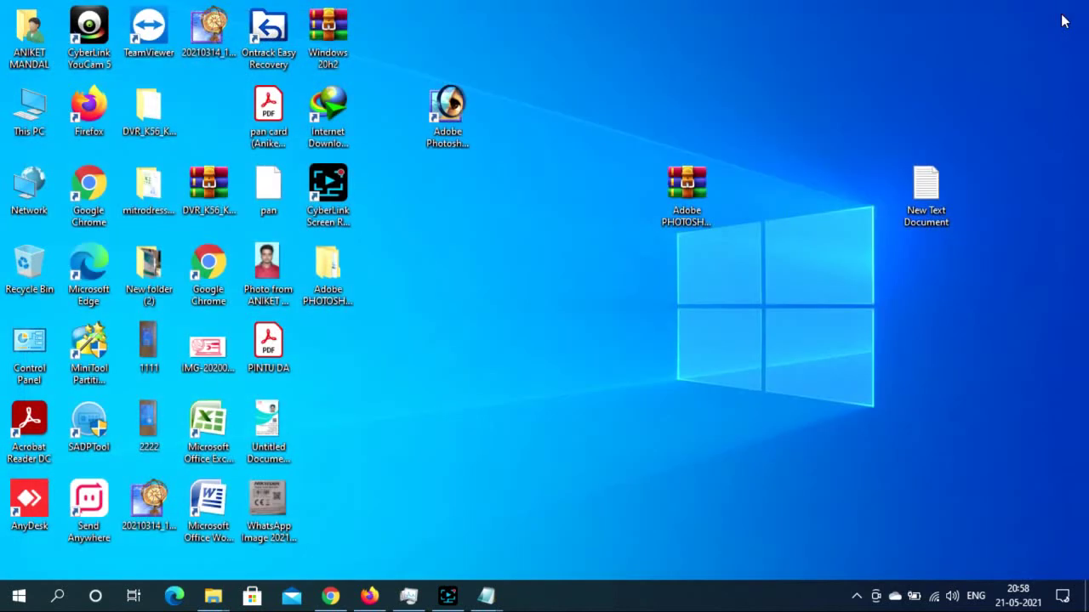
right_click(795, 109)
click(818, 154)
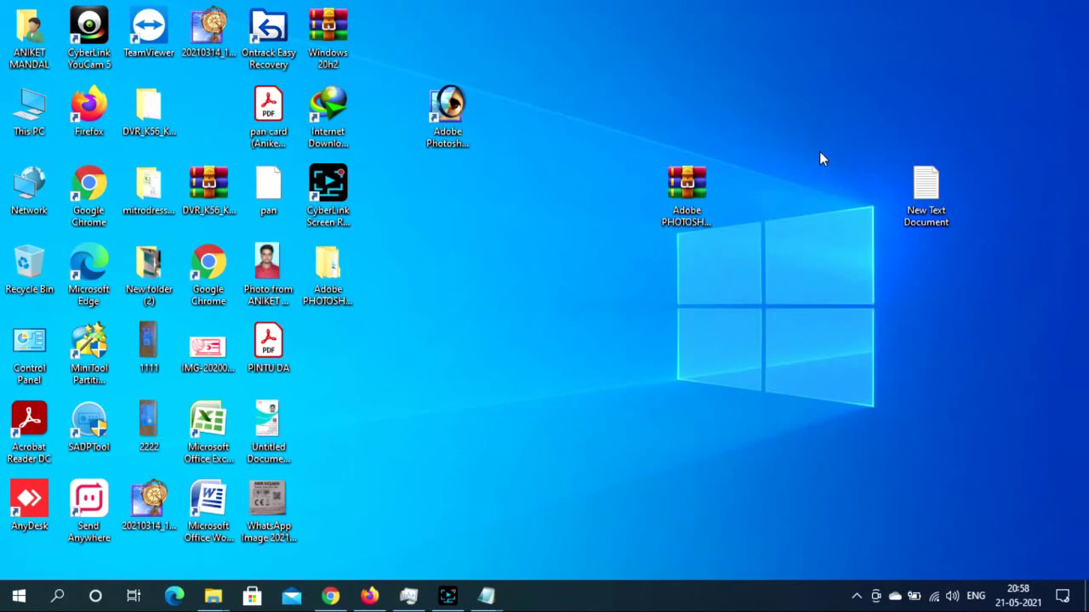